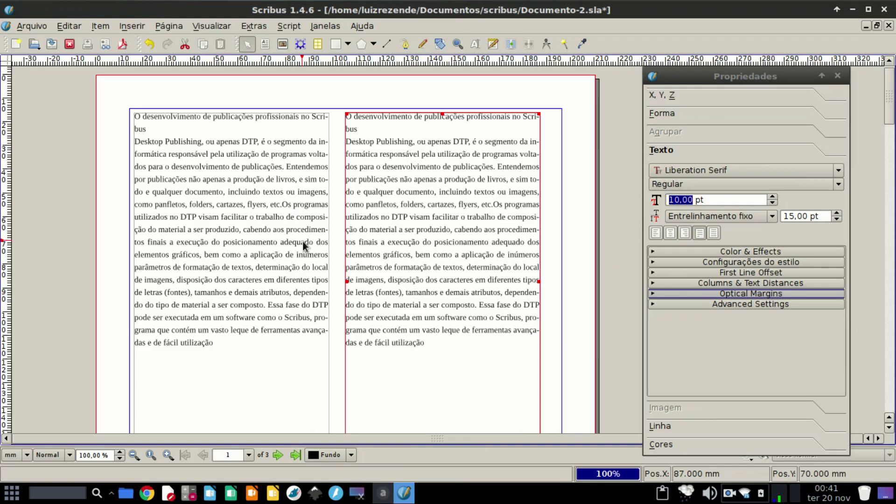
Drag the left text frame up and left, then nudge it into position
{"action": "left_click", "coordinate": [303, 240]}
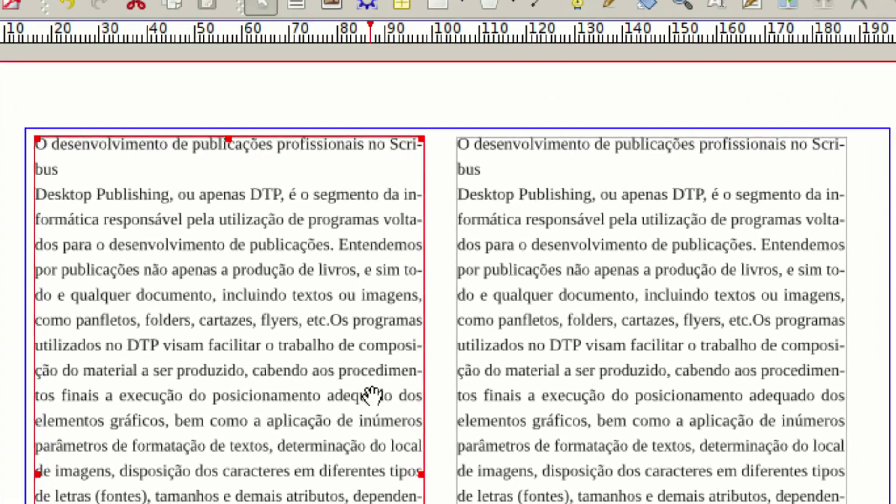
{"action": "left_click_drag", "start_coordinate": [372, 396], "coordinate": [350, 380]}
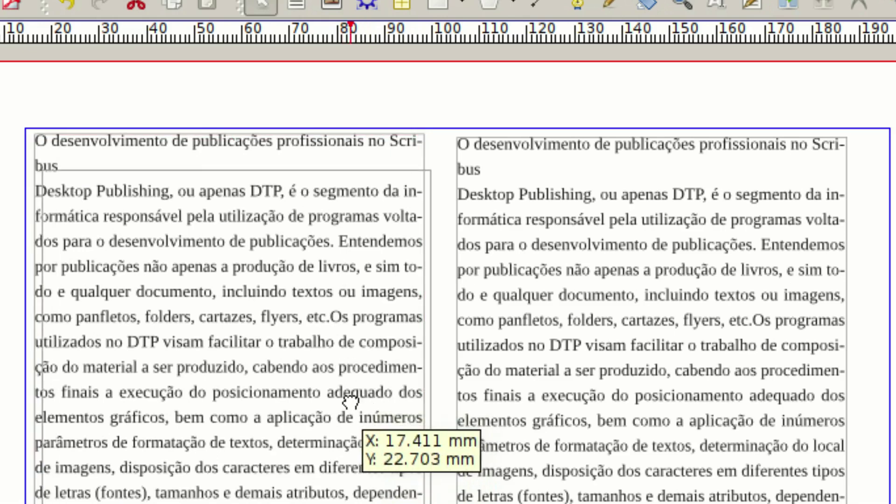
{"action": "key", "text": "Up"}
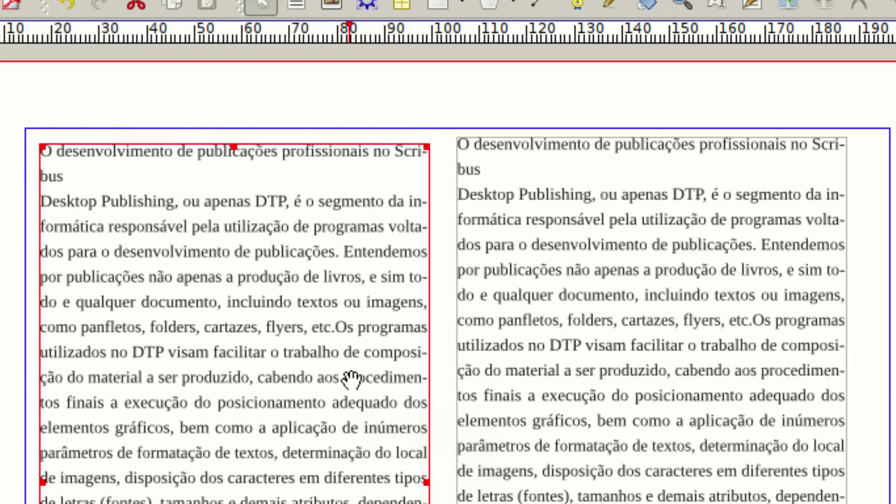
{"action": "key", "text": "Down"}
{"action": "key", "text": "Down"}
{"action": "key", "text": "Down"}
{"action": "key", "text": "Down"}
{"action": "key", "text": "Down"}
{"action": "key", "text": "Down"}
{"action": "key", "text": "Down"}
{"action": "key", "text": "Down"}
{"action": "key", "text": "Down"}
{"action": "key", "text": "Down"}
{"action": "key", "text": "Down"}
{"action": "key", "text": "Down"}
{"action": "key", "text": "Down"}
{"action": "key", "text": "Down"}
{"action": "key", "text": "Up"}
{"action": "key", "text": "Up"}
{"action": "key", "text": "Up"}
{"action": "key", "text": "Up"}
{"action": "key", "text": "Up"}
{"action": "key", "text": "Up"}
Nudge the right text frame until its top is level with the left frame
{"action": "key", "text": "Up"}
{"action": "key", "text": "Up"}
{"action": "key", "text": "Up"}
{"action": "key", "text": "Up"}
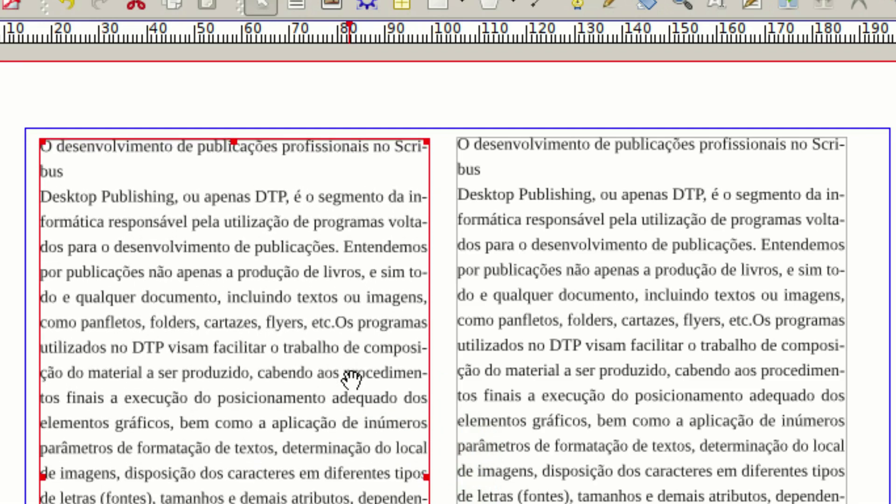
{"action": "left_click", "coordinate": [558, 417]}
{"action": "key", "text": "Down"}
{"action": "key", "text": "Down"}
{"action": "key", "text": "Down"}
{"action": "key", "text": "Down"}
{"action": "key", "text": "Down"}
{"action": "key", "text": "Down"}
{"action": "key", "text": "Down"}
{"action": "key", "text": "Down"}
{"action": "key", "text": "Up"}
{"action": "key", "text": "Up"}
{"action": "key", "text": "Up"}
{"action": "key", "text": "Up"}
{"action": "key", "text": "Up"}
{"action": "key", "text": "Up"}
{"action": "key", "text": "Up"}
{"action": "key", "text": "Right"}
{"action": "key", "text": "Right"}
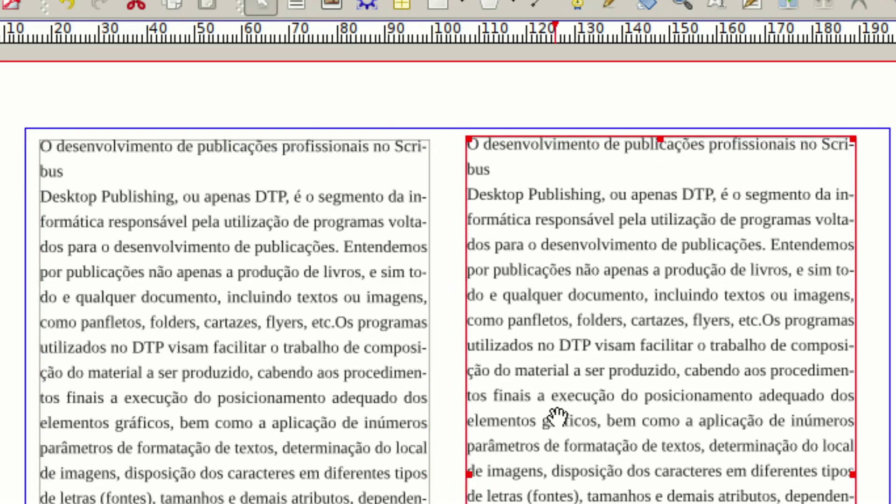
{"action": "left_click", "coordinate": [354, 369]}
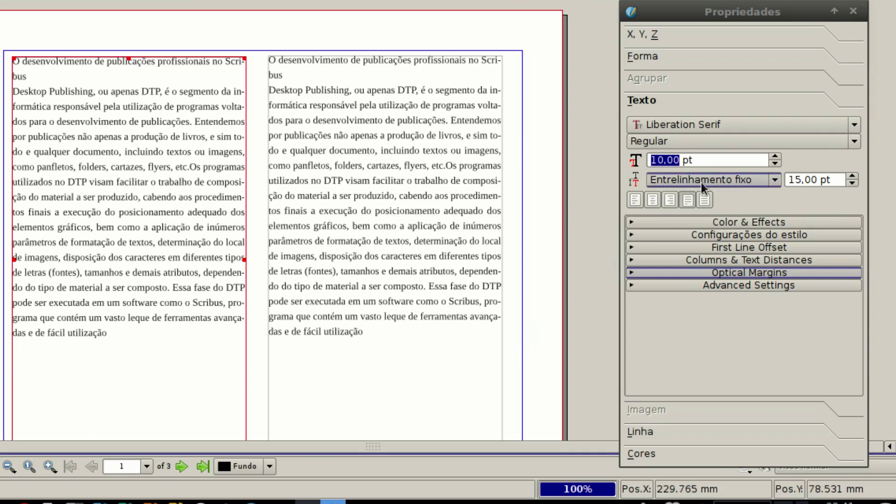
Change the left column's line spacing mode to Alinhar à grelha da pauta
{"action": "left_click", "coordinate": [774, 181]}
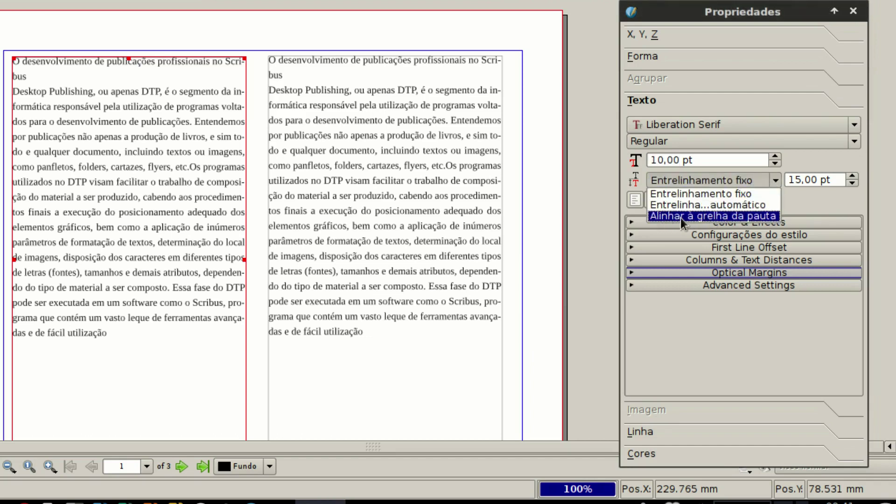
{"action": "left_click", "coordinate": [764, 217]}
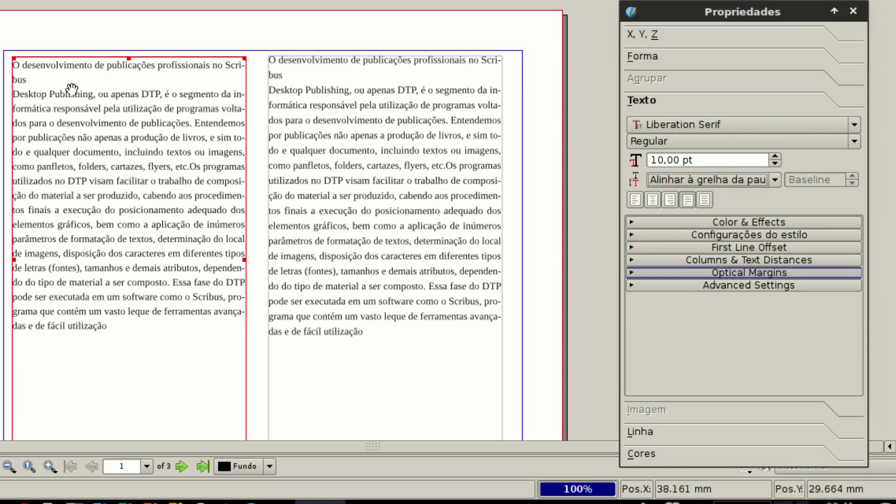
{"action": "key", "text": "alt+v"}
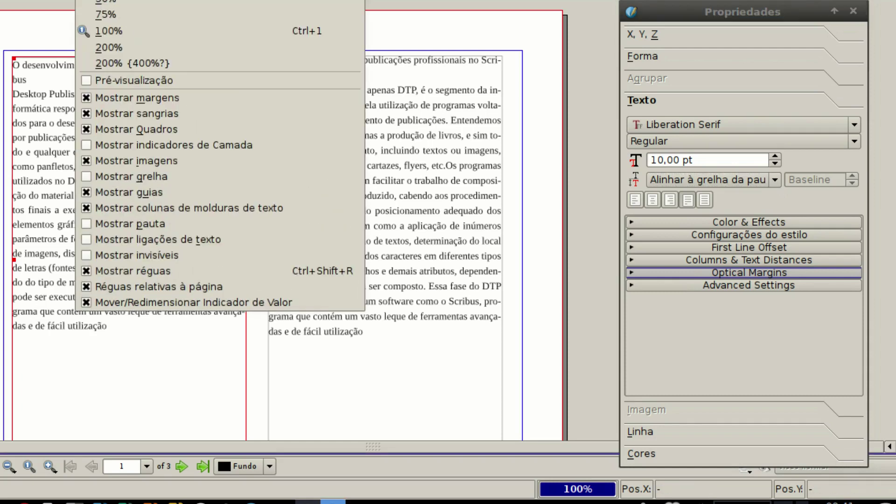
Turn on Mostrar pauta to display the baseline grid, then select the right frame
{"action": "left_click", "coordinate": [109, 223]}
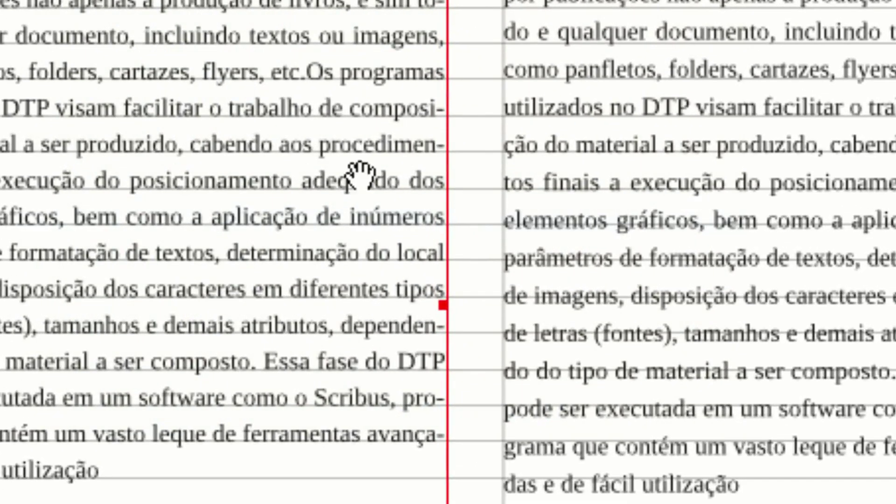
{"action": "left_click", "coordinate": [597, 163]}
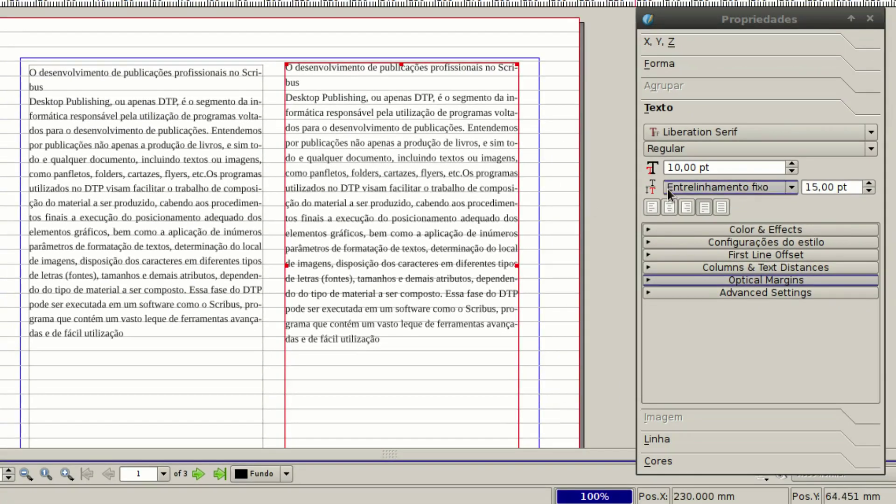
Set the right column to Alinhar à grelha da pauta and compare it with the left frame
{"action": "left_click", "coordinate": [709, 187]}
{"action": "left_click", "coordinate": [727, 224]}
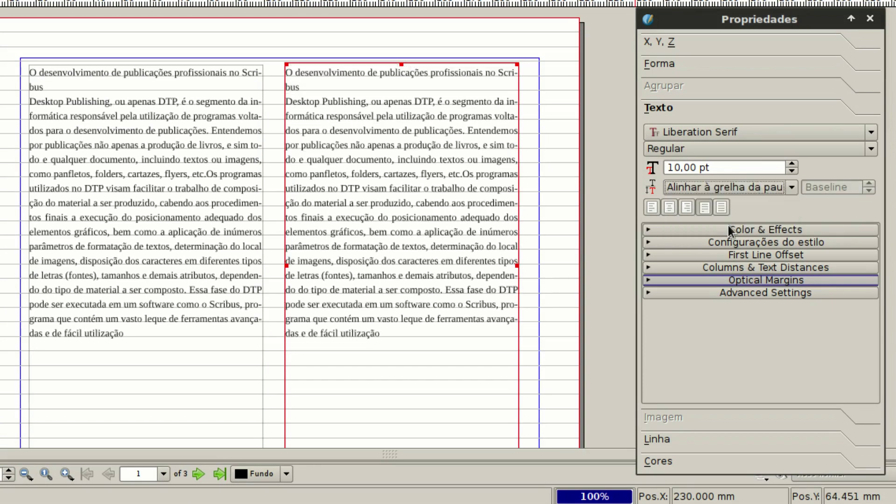
{"action": "left_click", "coordinate": [206, 265]}
{"action": "left_click", "coordinate": [311, 268]}
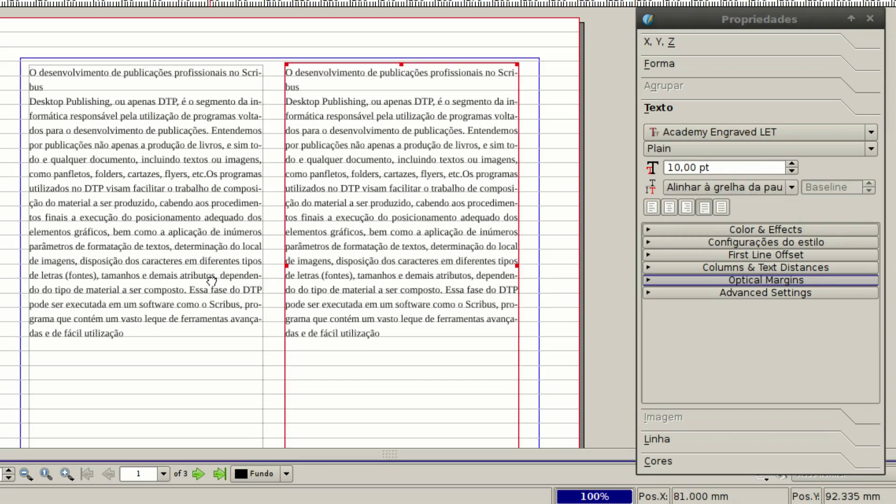
{"action": "left_click", "coordinate": [226, 282]}
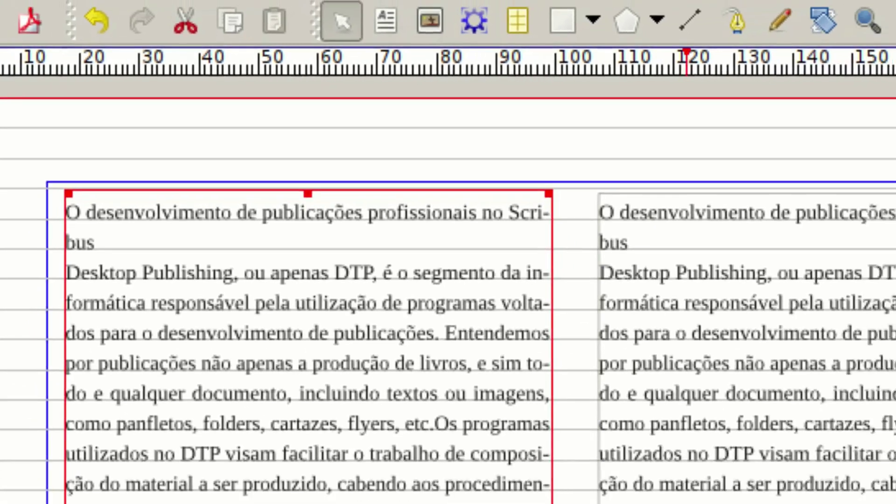
Move the right text frame up one grid line so its lines match the left column
{"action": "left_click", "coordinate": [386, 341]}
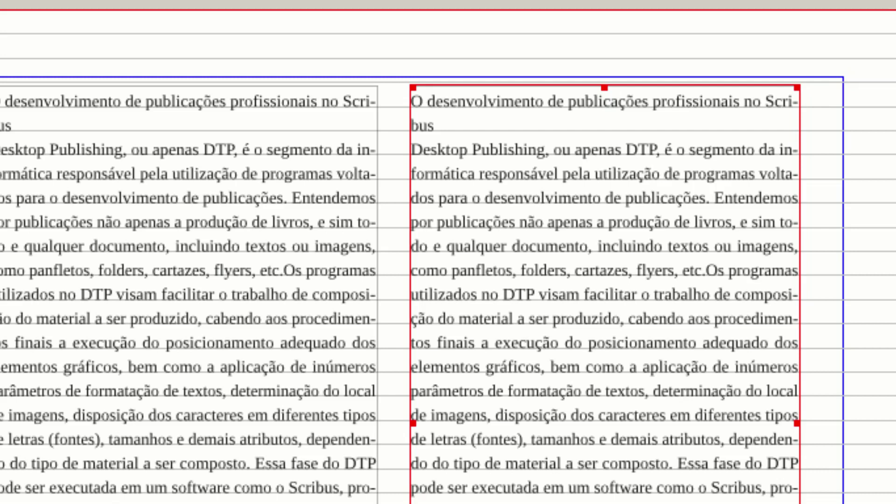
{"action": "key", "text": "Up"}
{"action": "key", "text": "Up"}
{"action": "key", "text": "Up"}
{"action": "key", "text": "Up"}
{"action": "key", "text": "Up"}
{"action": "key", "text": "Up"}
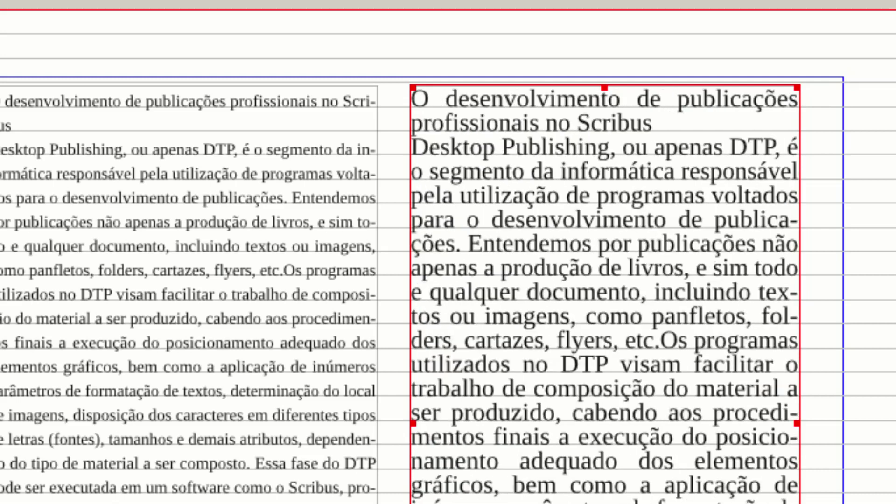
{"action": "key", "text": "Up"}
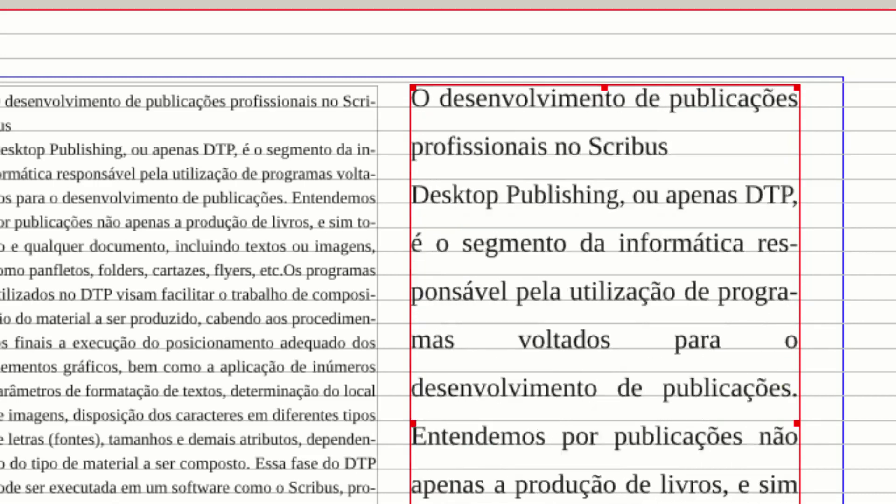
{"action": "key", "text": "Up"}
{"action": "key", "text": "Up"}
{"action": "key", "text": "Up"}
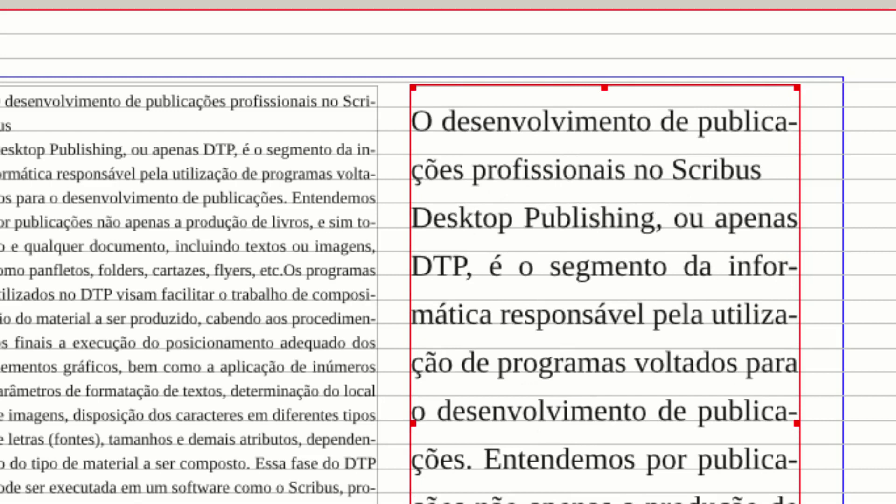
{"action": "left_click", "coordinate": [756, 211]}
{"action": "left_click_drag", "start_coordinate": [757, 211], "coordinate": [756, 207]}
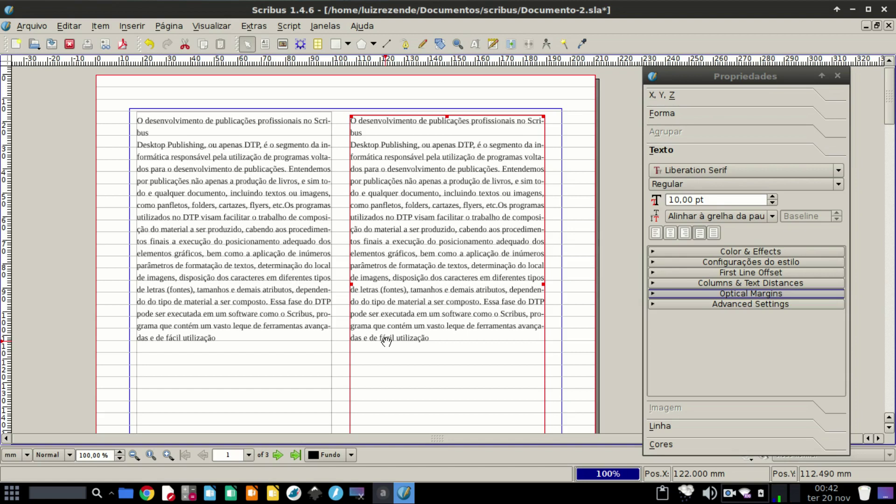
{"action": "left_click", "coordinate": [78, 226]}
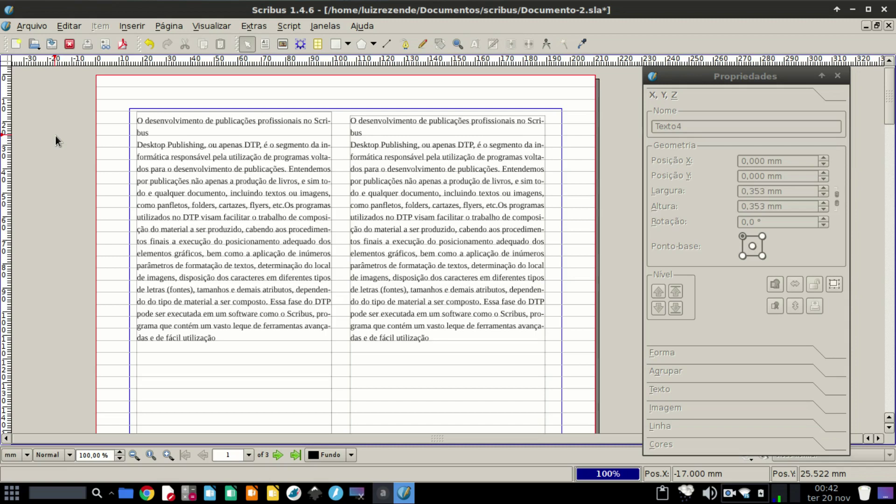
In Document Settings > Guias, change the Pauta spacing from 14,40 pt to 12 pt
{"action": "left_click", "coordinate": [38, 26]}
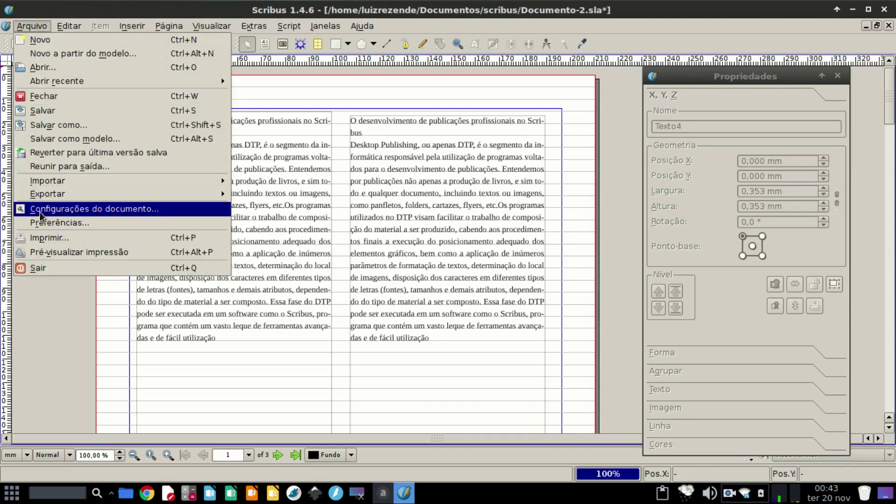
{"action": "left_click", "coordinate": [105, 211]}
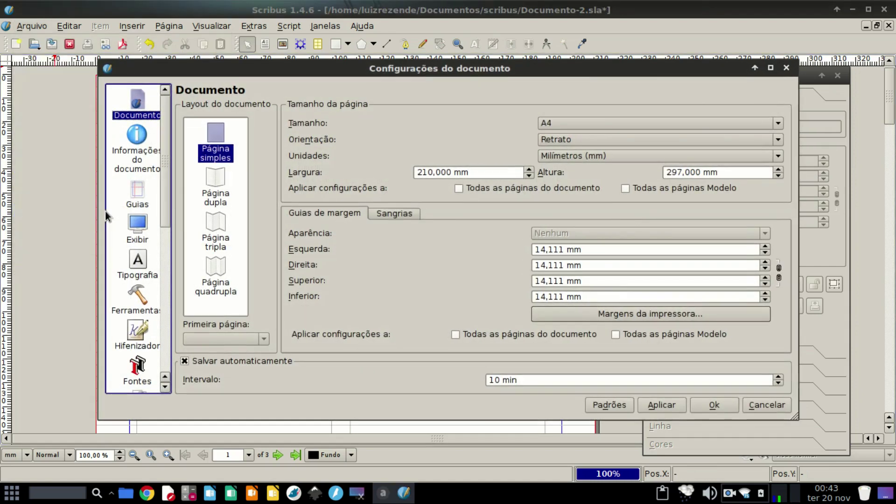
{"action": "left_click", "coordinate": [133, 196]}
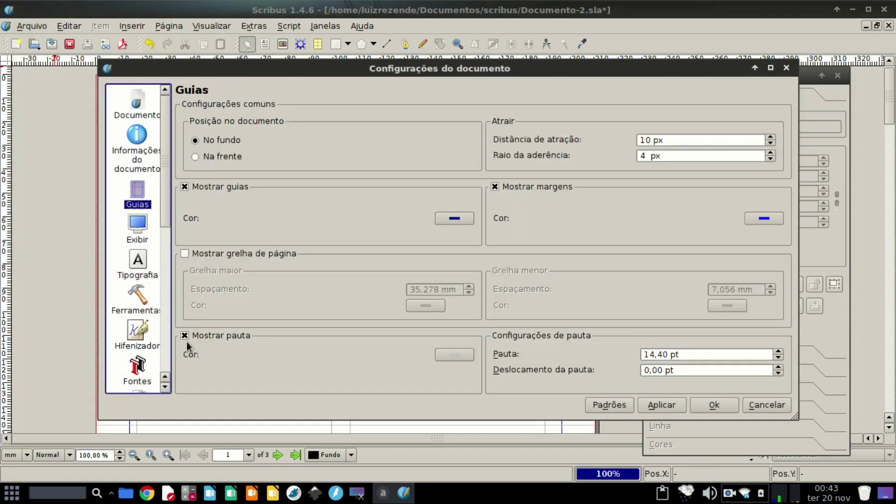
{"action": "left_click", "coordinate": [450, 355]}
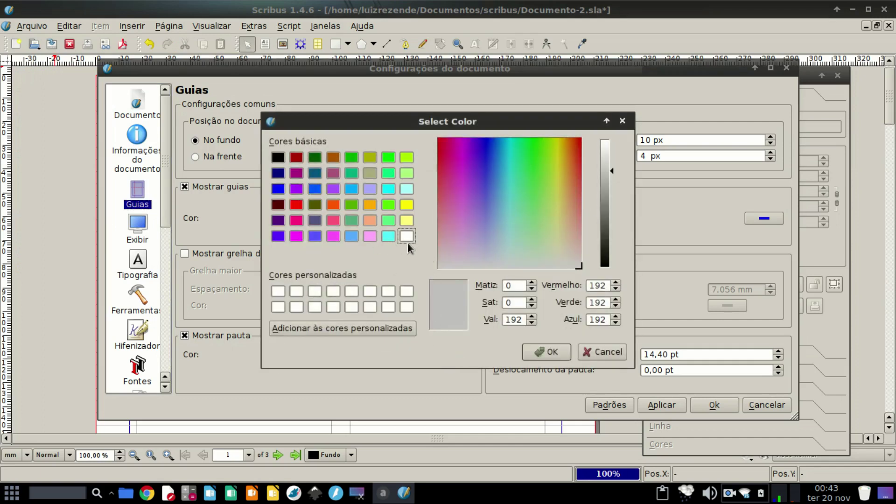
{"action": "left_click", "coordinate": [591, 352]}
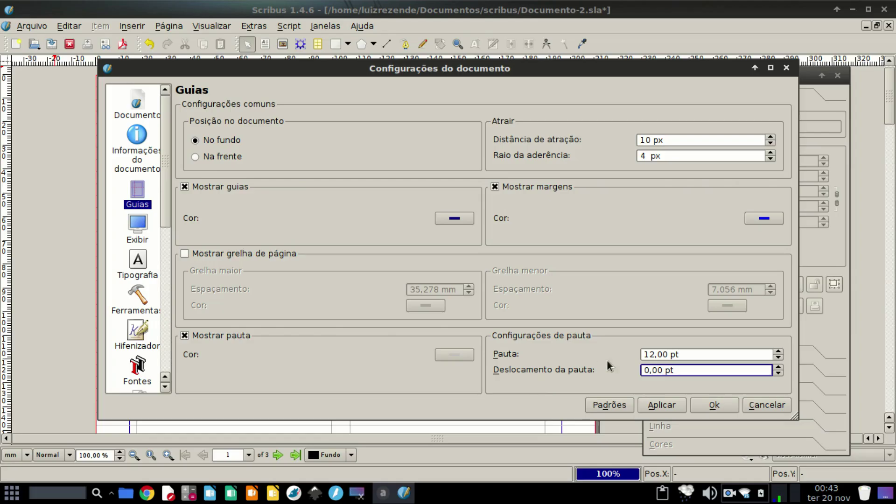
{"action": "left_click", "coordinate": [665, 353]}
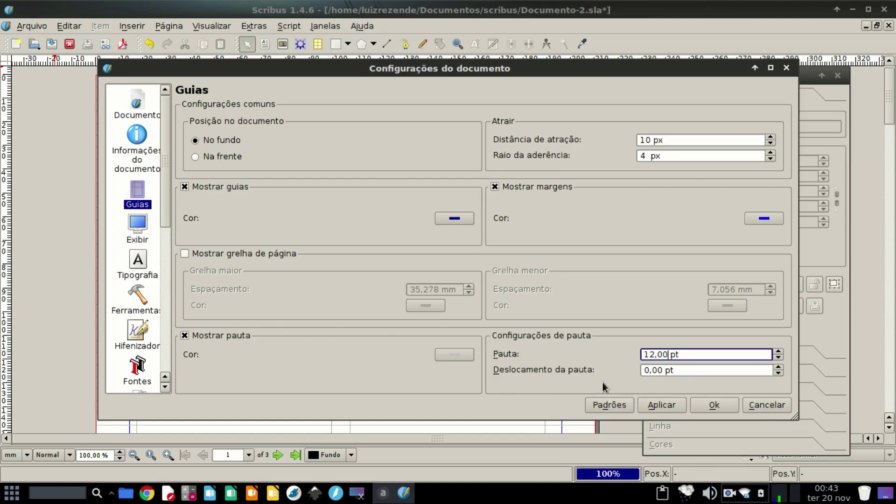
{"action": "left_click", "coordinate": [700, 405]}
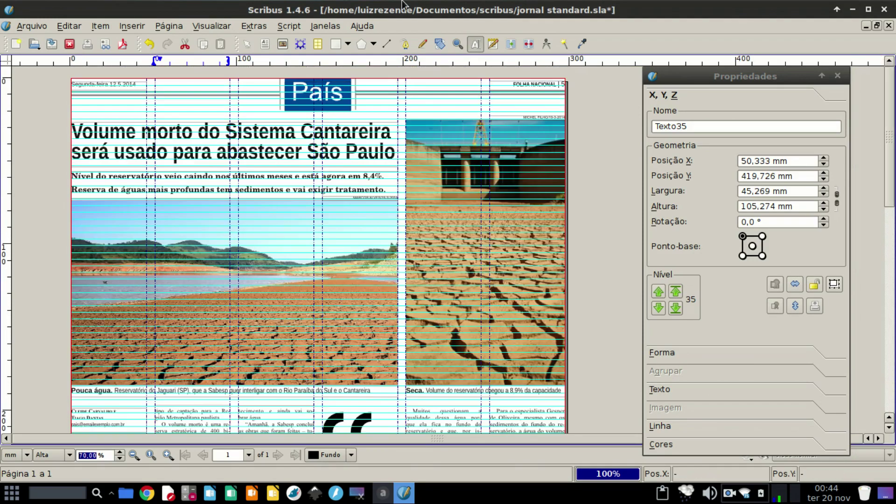
Uncheck Visualizar > Mostrar pauta to hide the baseline grid on jornal standard
{"action": "left_click", "coordinate": [200, 27]}
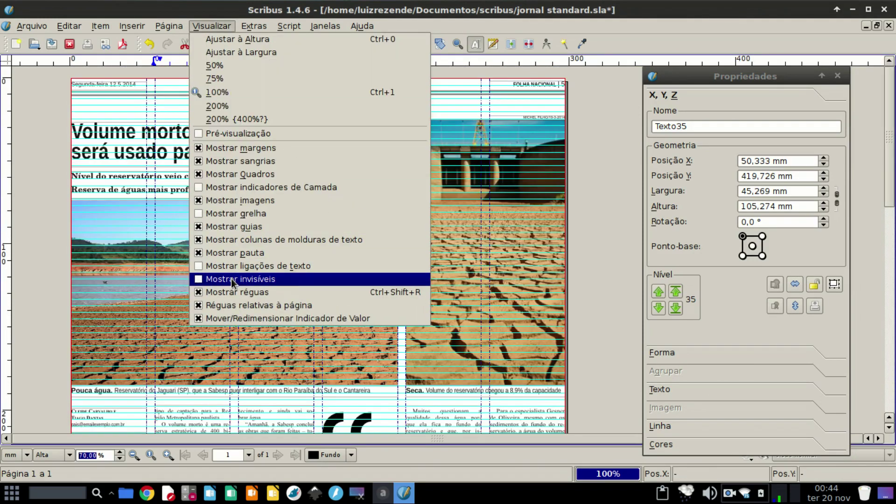
{"action": "left_click", "coordinate": [231, 253]}
{"action": "left_click_drag", "start_coordinate": [889, 148], "coordinate": [890, 317]}
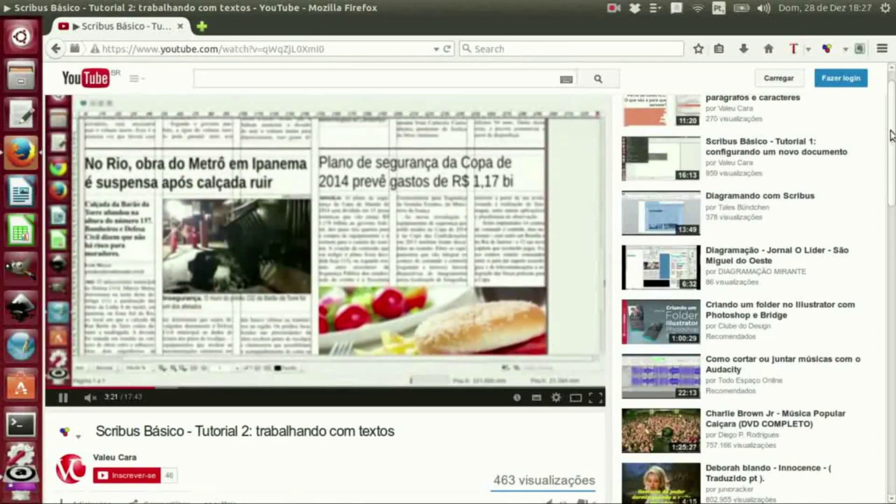
Like the Scribus Básico tutorial video and scroll down the YouTube page
{"action": "scroll", "coordinate": [892, 136], "scroll_direction": "down", "scroll_amount": 3}
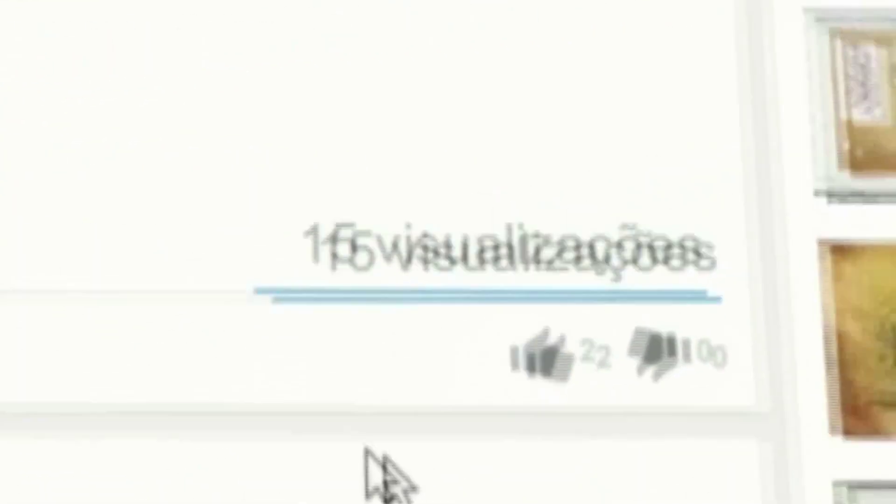
{"action": "left_click", "coordinate": [523, 367]}
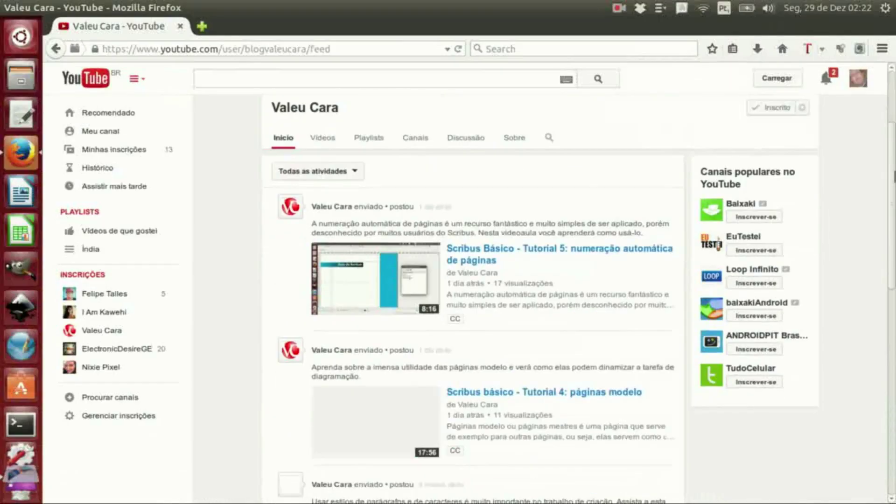
{"action": "scroll", "coordinate": [467, 303], "scroll_direction": "down", "scroll_amount": 3}
{"action": "scroll", "coordinate": [466, 303], "scroll_direction": "down", "scroll_amount": 3}
{"action": "scroll", "coordinate": [466, 304], "scroll_direction": "down", "scroll_amount": 3}
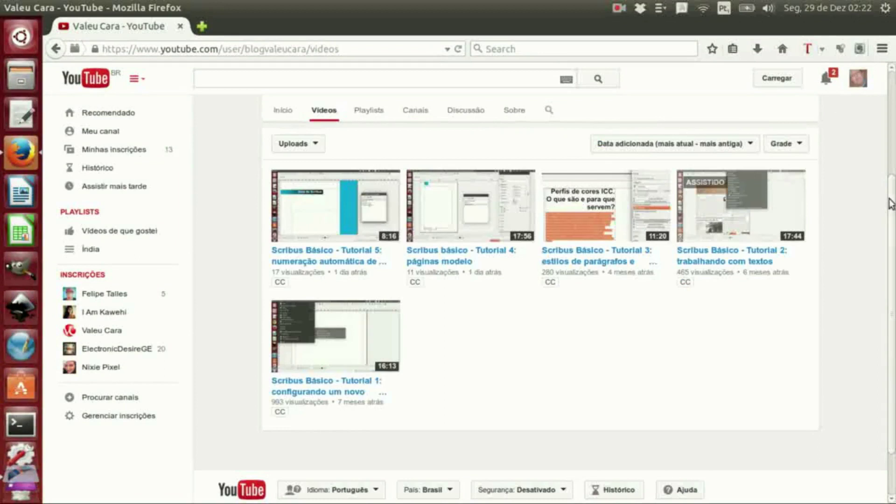
{"action": "left_click_drag", "start_coordinate": [891, 204], "coordinate": [891, 104]}
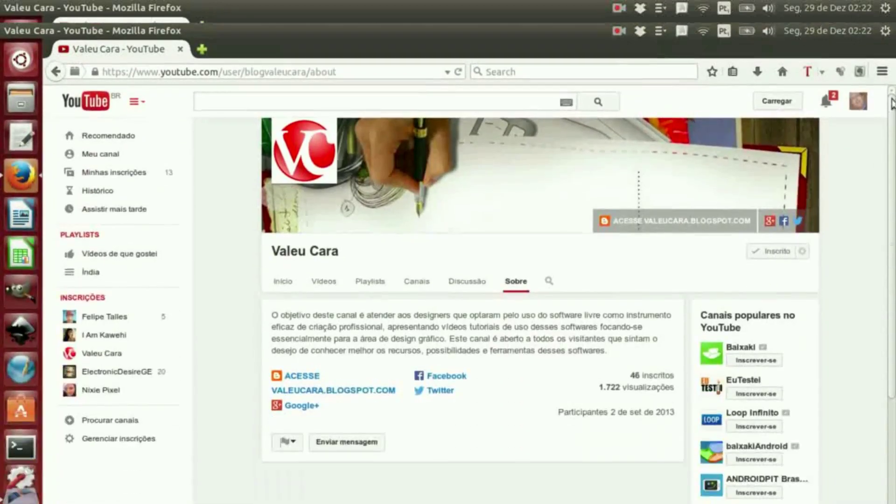